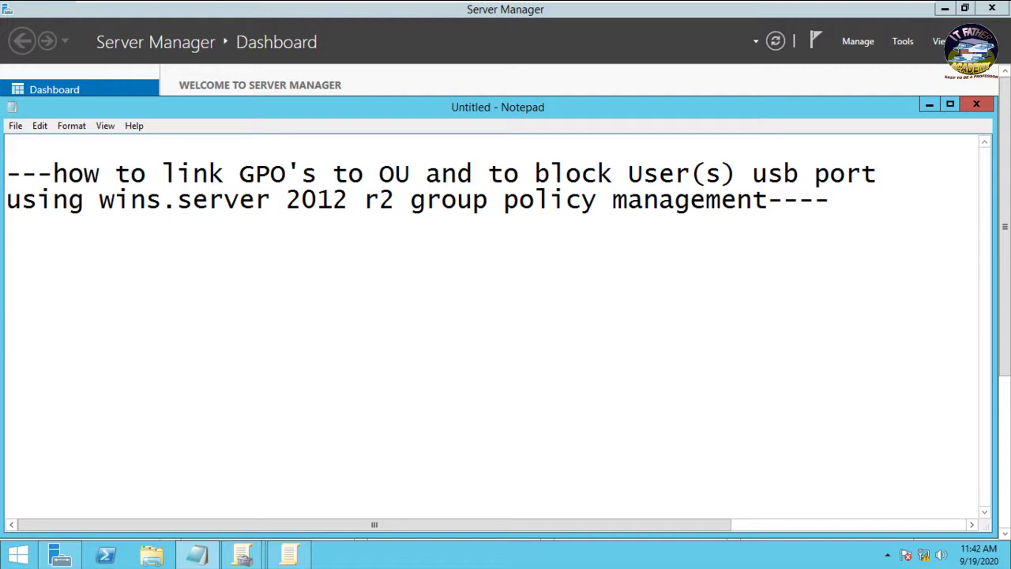
# Add an outline to the note: open group policy management windows, create gpo, link gpo to domain / OU, run gpupdate /force
pyautogui.write('-open  group policy management windows  -create gpo  -link gpo to domain / OU  -run gpupdate /force')
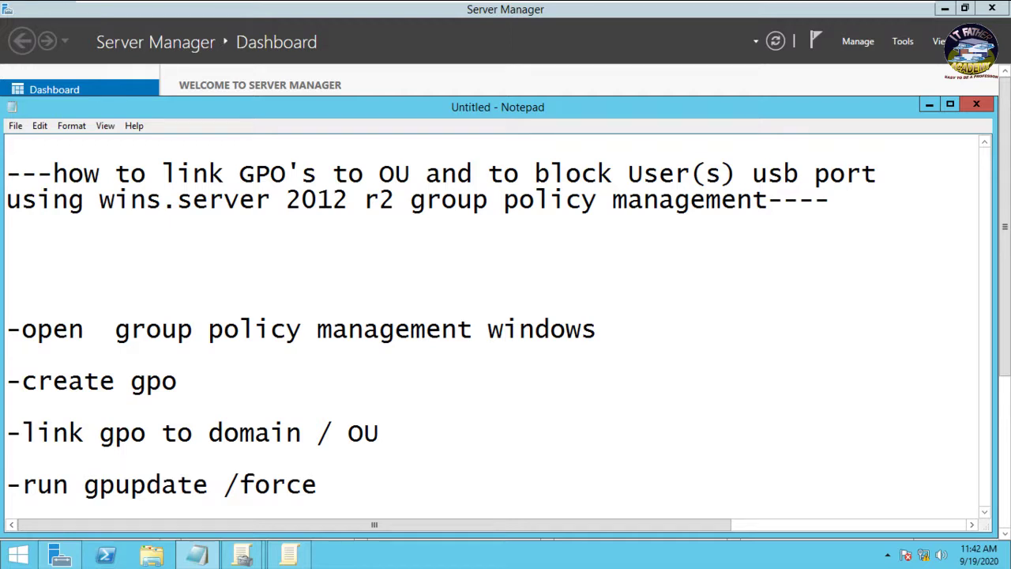
pyautogui.moveTo(85, 485); pyautogui.dragTo(99, 485)
pyautogui.hotkey('shift', 'Right')
pyautogui.hotkey('shift', 'Right')
pyautogui.hotkey('shift', 'Right')
pyautogui.hotkey('shift', 'Right')
pyautogui.hotkey('shift', 'Right')
pyautogui.hotkey('shift', 'Right')
pyautogui.hotkey('shift', 'Right')
pyautogui.hotkey('shift', 'Right')
pyautogui.hotkey('shift', 'Right')
pyautogui.hotkey('shift', 'Right')
pyautogui.hotkey('shift', 'Right')
pyautogui.hotkey('shift', 'Right')
pyautogui.hotkey('shift', 'Right')
pyautogui.hotkey('shift', 'Right')
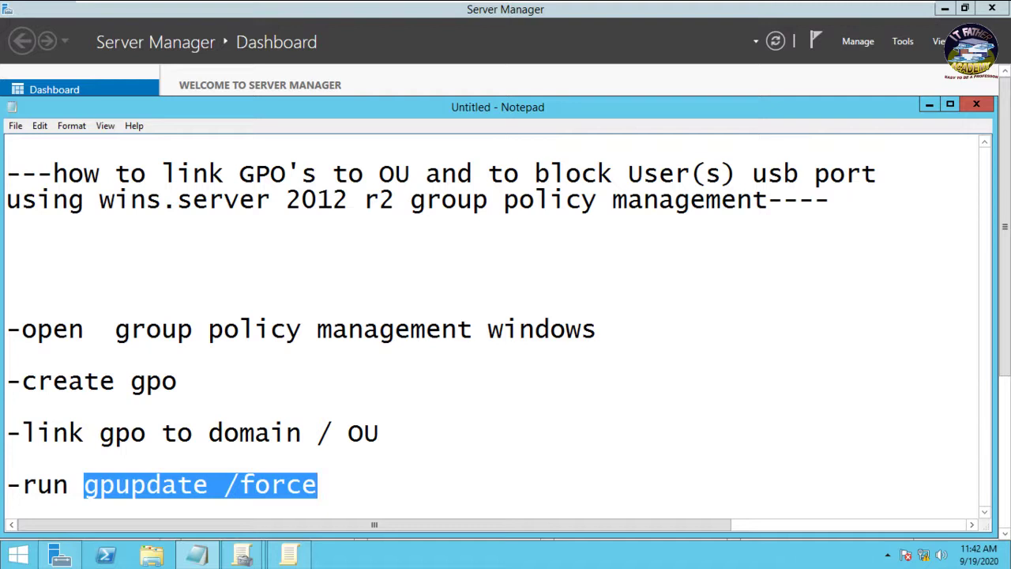
pyautogui.click(179, 382)
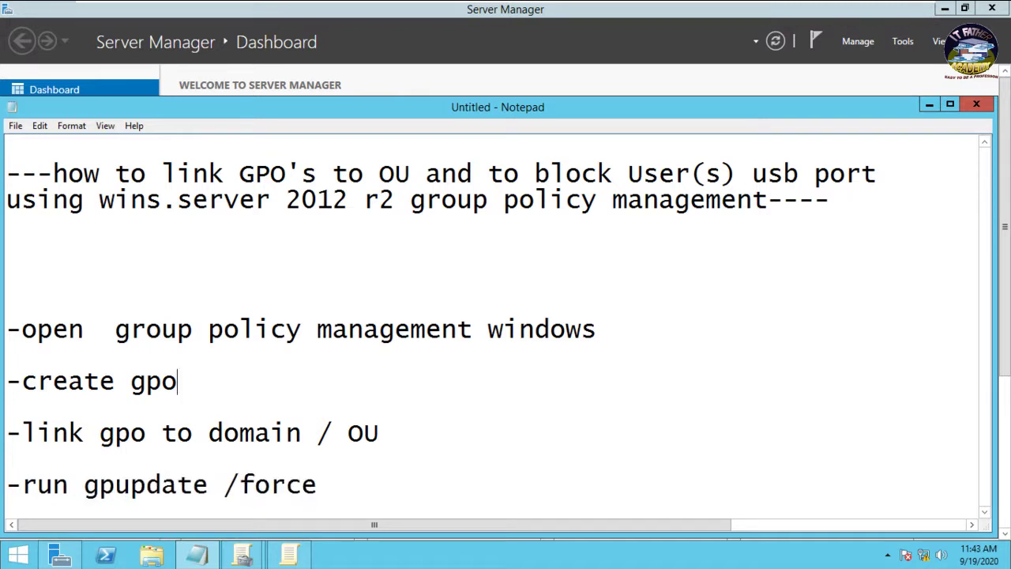
# Switch to Server Manager, open Group Policy Management and expand the forest down to the contents of the EMMAH.ORG domain
pyautogui.click(60, 556)
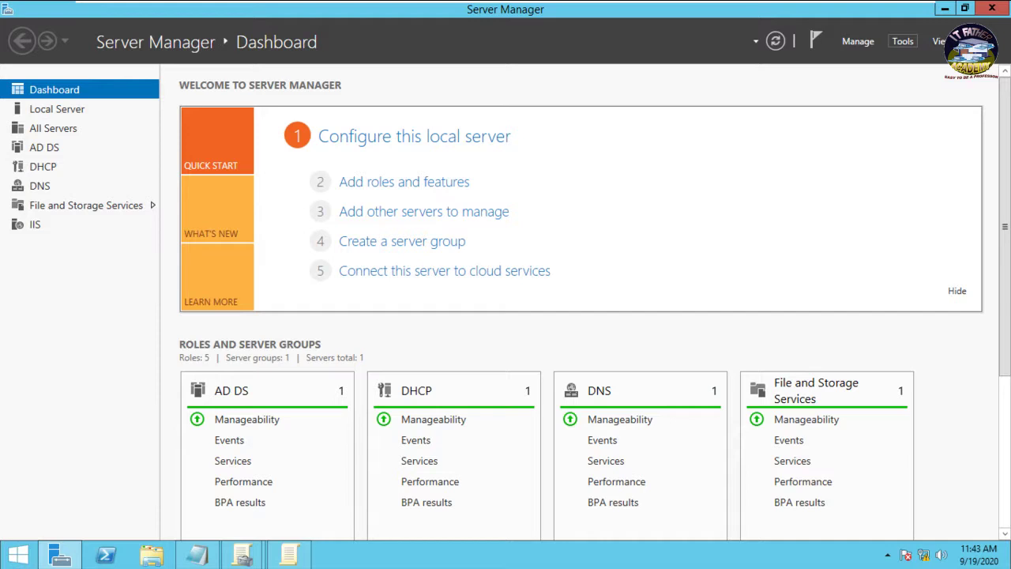
pyautogui.click(903, 41)
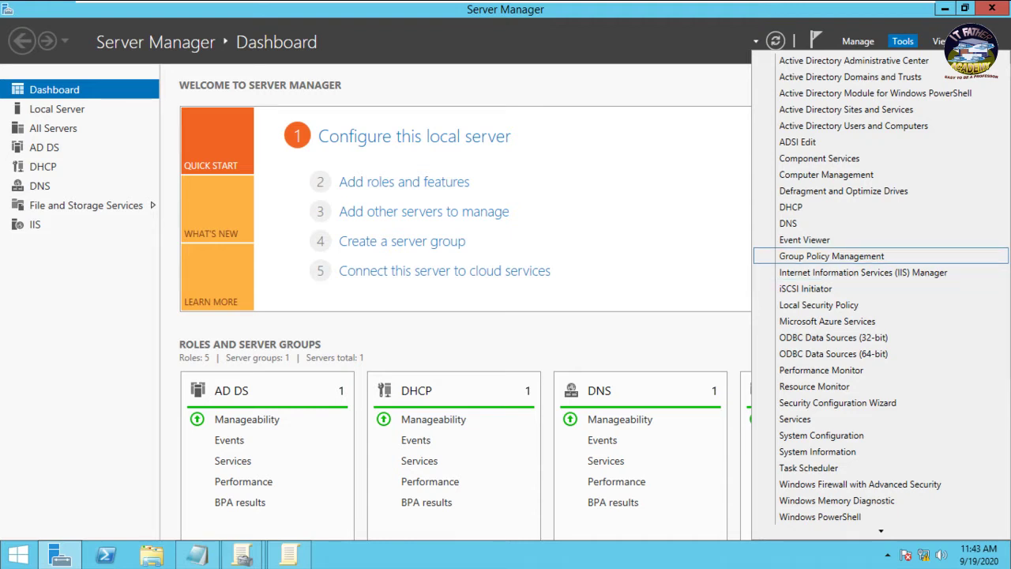
pyautogui.click(832, 256)
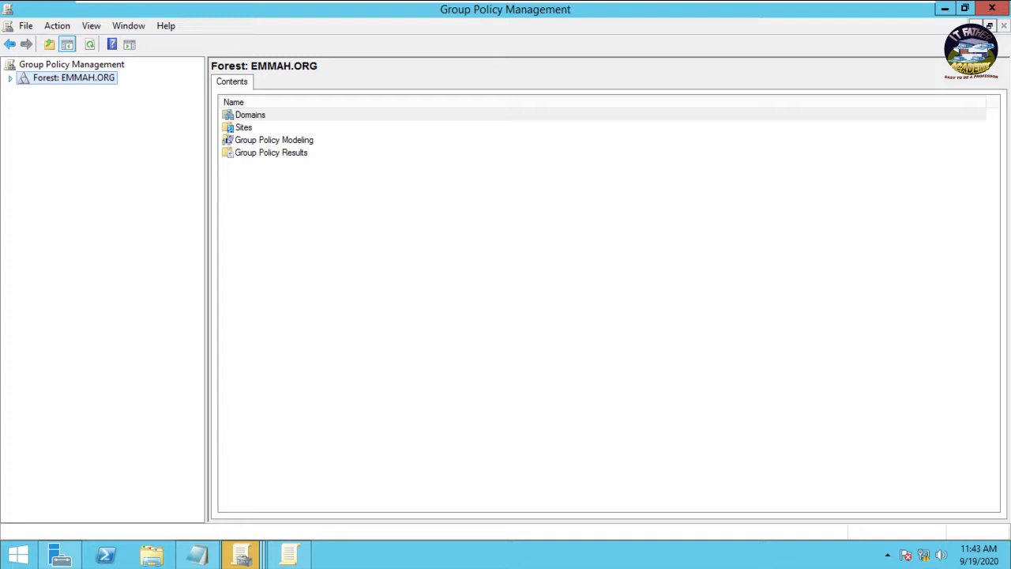
pyautogui.click(10, 78)
pyautogui.click(25, 91)
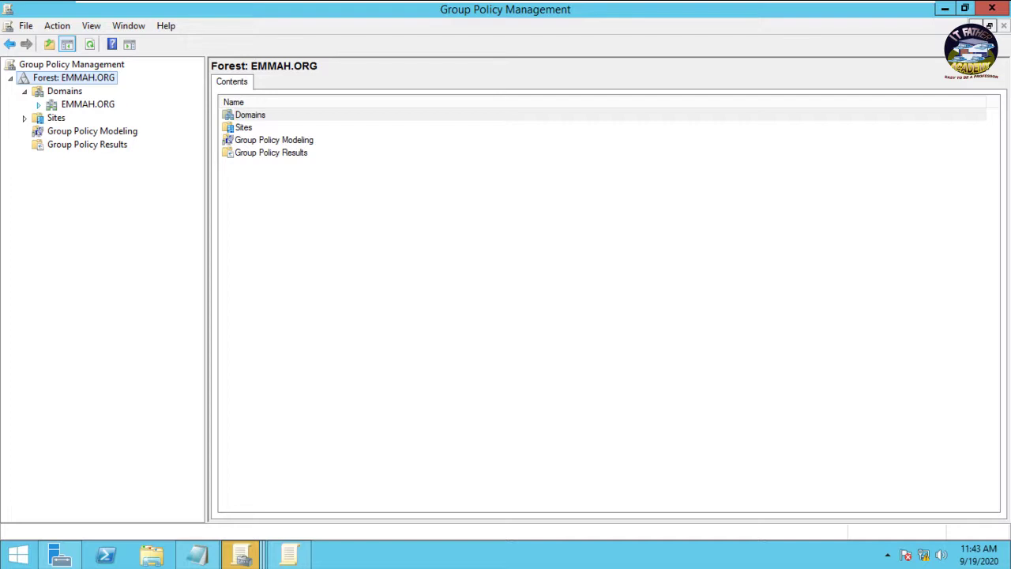
pyautogui.click(39, 105)
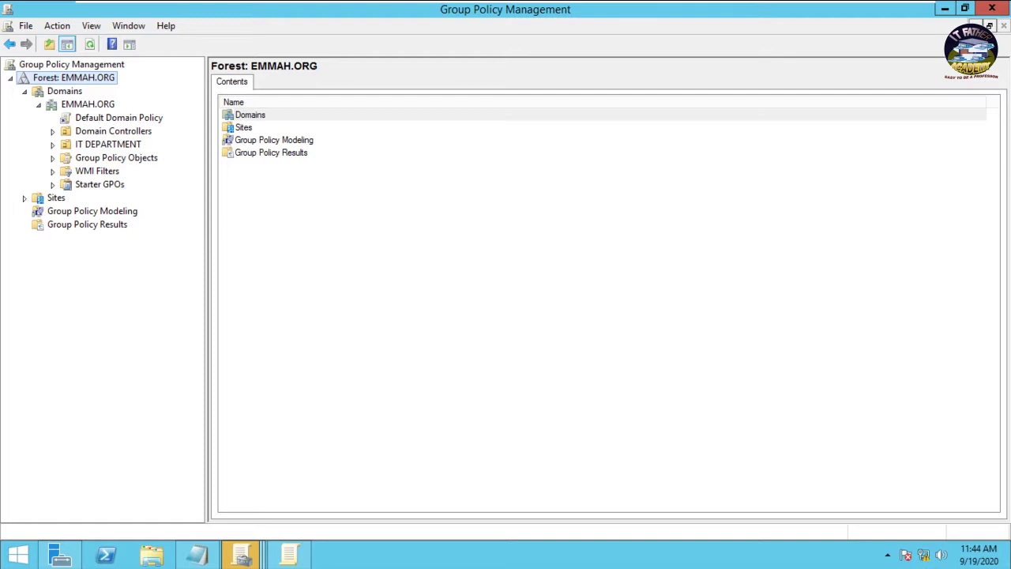
# Create a new GPO named "Usb Port Block" under Group Policy Objects and expand that container
pyautogui.click(84, 158)
pyautogui.rightClick(84, 158)
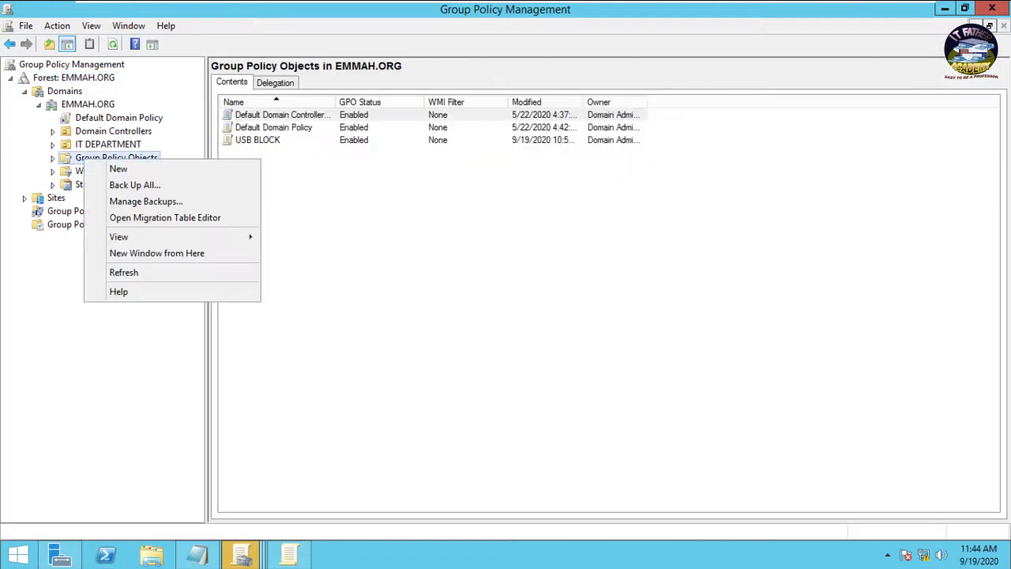
pyautogui.click(119, 169)
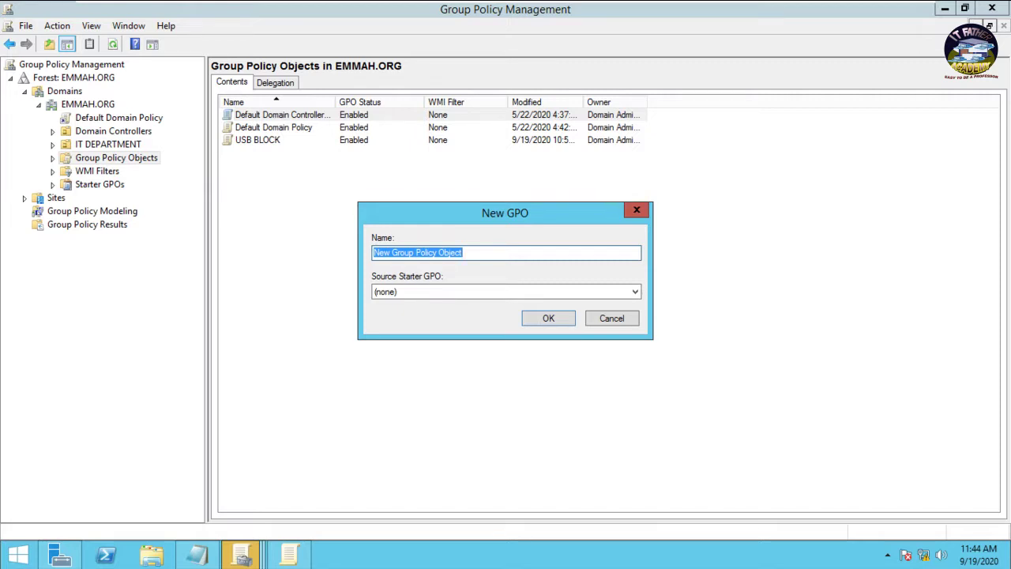
pyautogui.write('Usb')
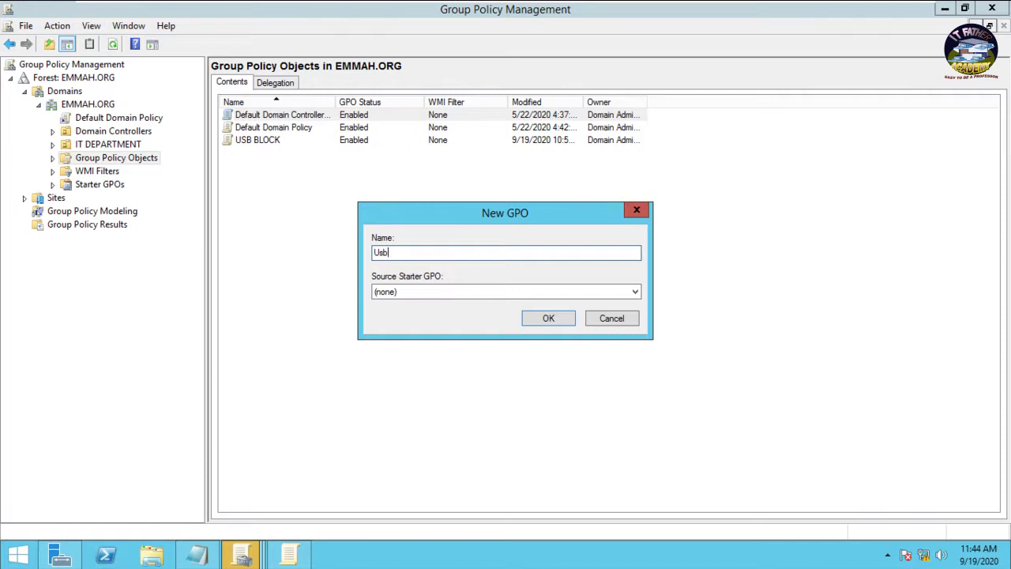
pyautogui.write(' Port Block')
pyautogui.press('Return')
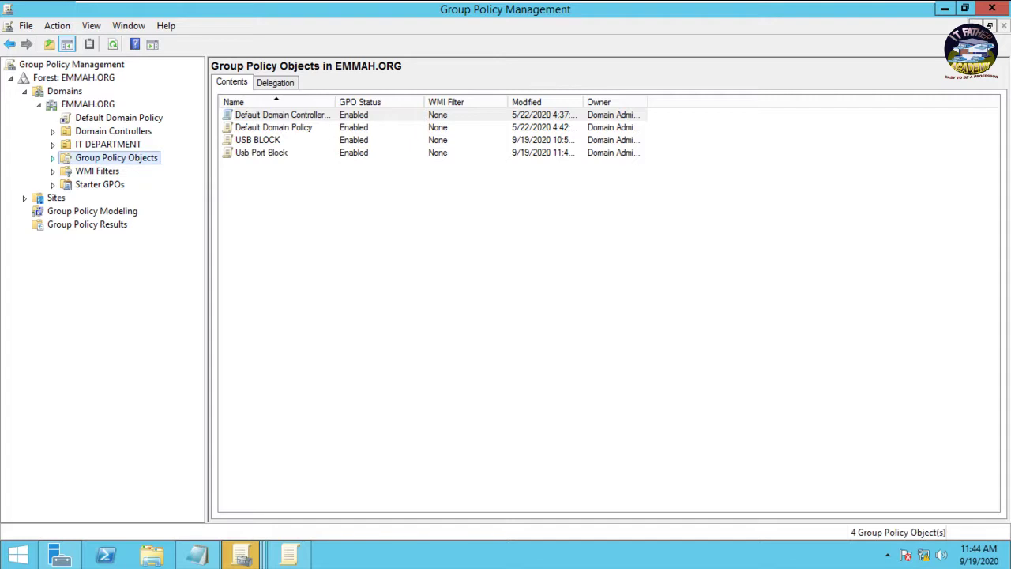
pyautogui.click(53, 158)
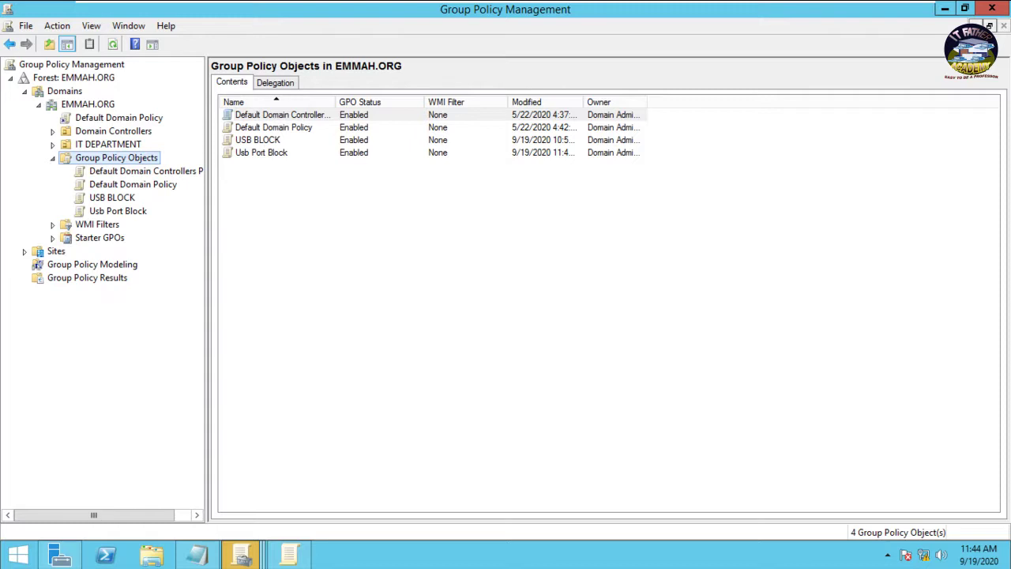
# Link the existing Usb Port Block GPO to the IT DEPARTMENT organizational unit
pyautogui.click(197, 554)
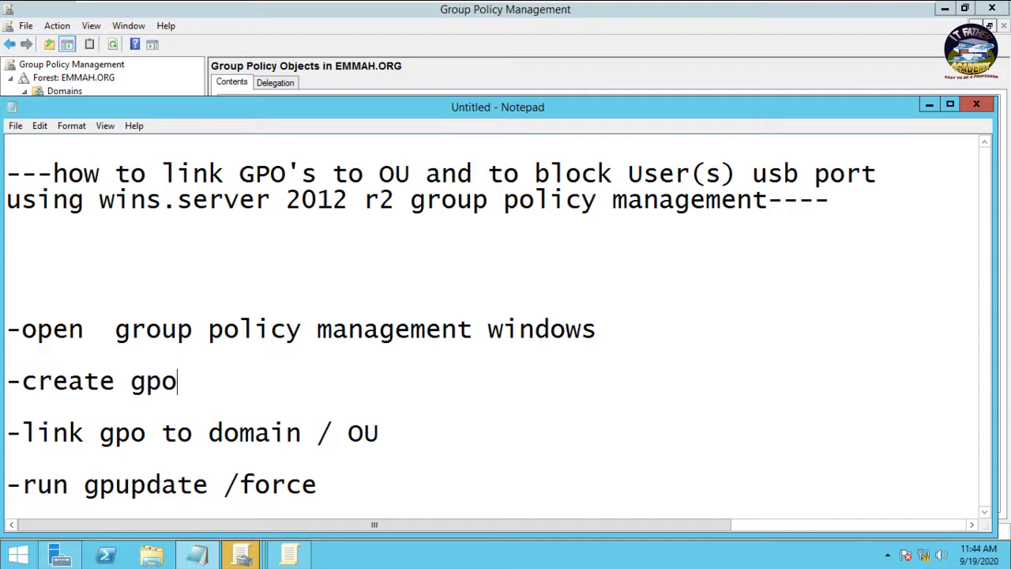
pyautogui.click(109, 145)
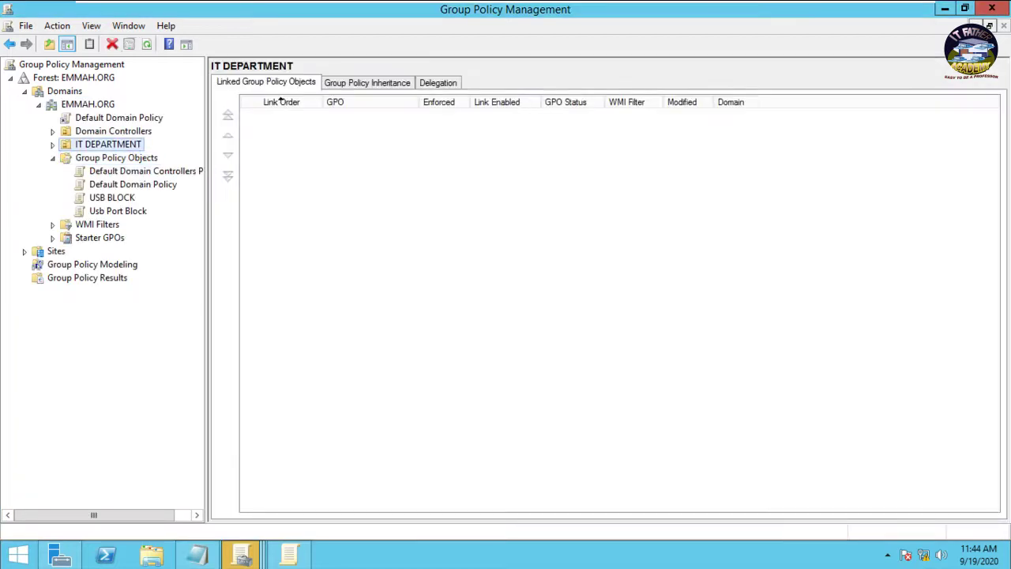
pyautogui.rightClick(82, 146)
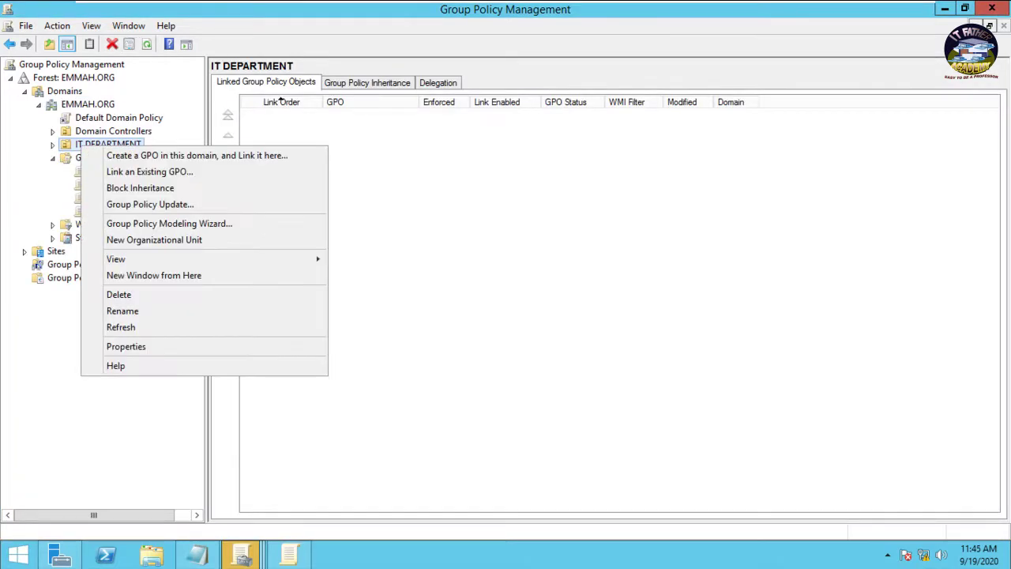
pyautogui.press('Down')
pyautogui.press('Down')
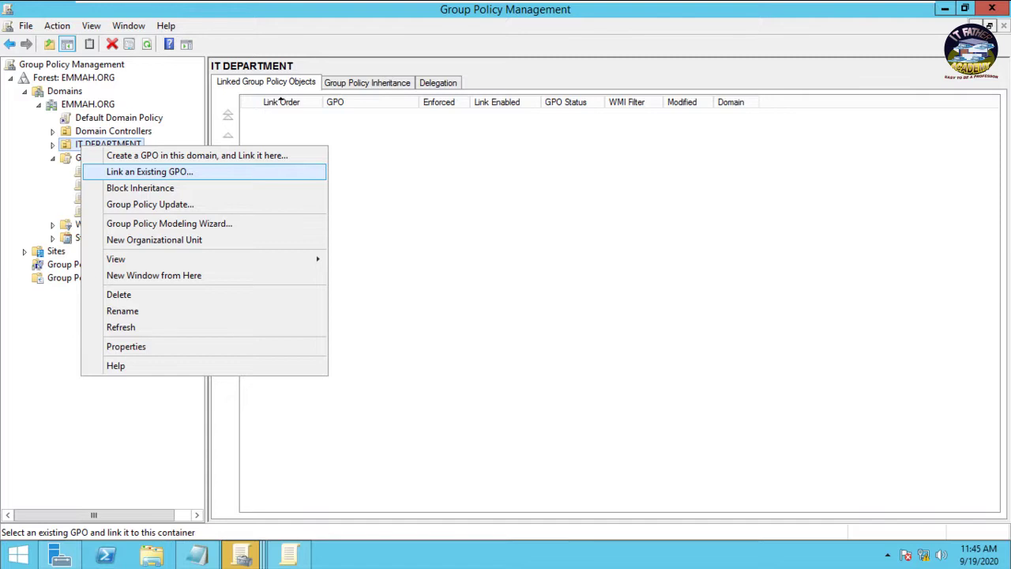
pyautogui.press('Return')
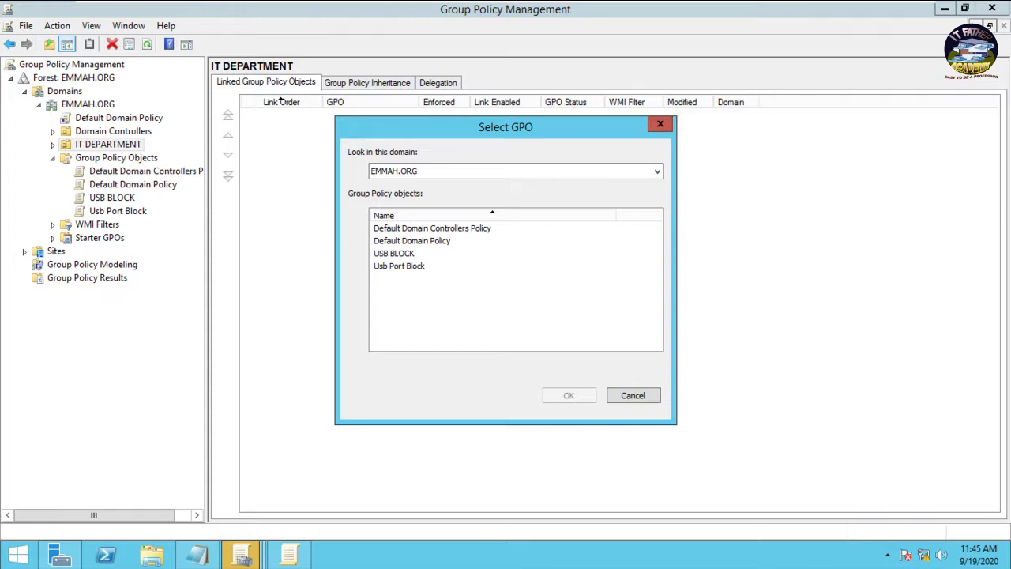
pyautogui.click(400, 266)
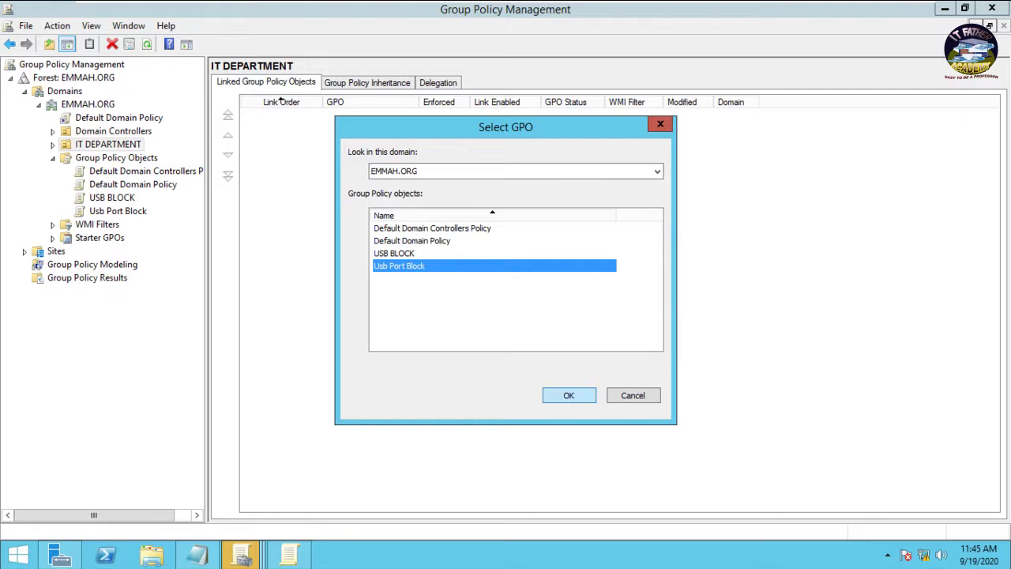
pyautogui.press('Return')
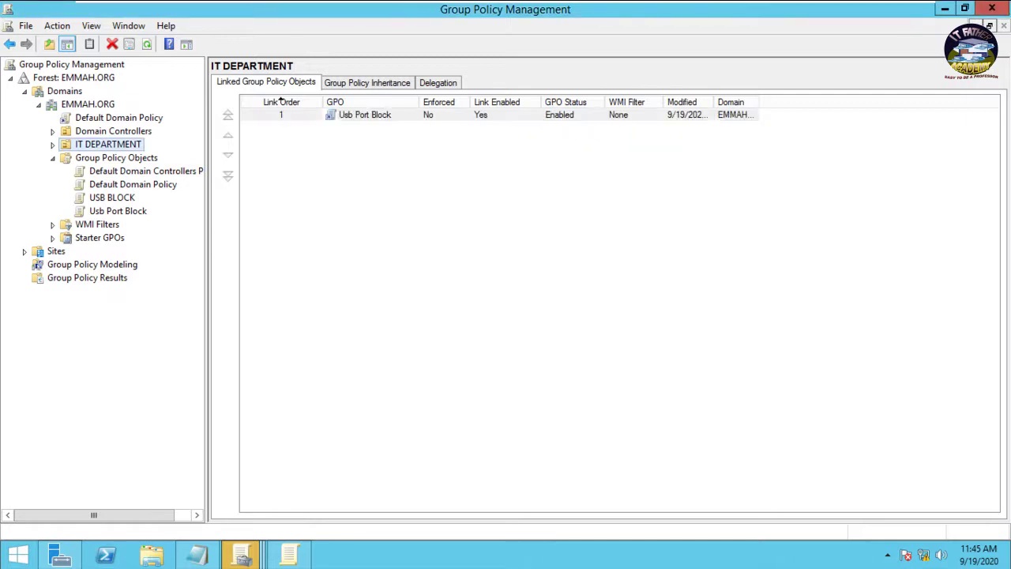
# Expand the IT DEPARTMENT unit and open its linked Usb Port Block GPO for editing
pyautogui.click(53, 145)
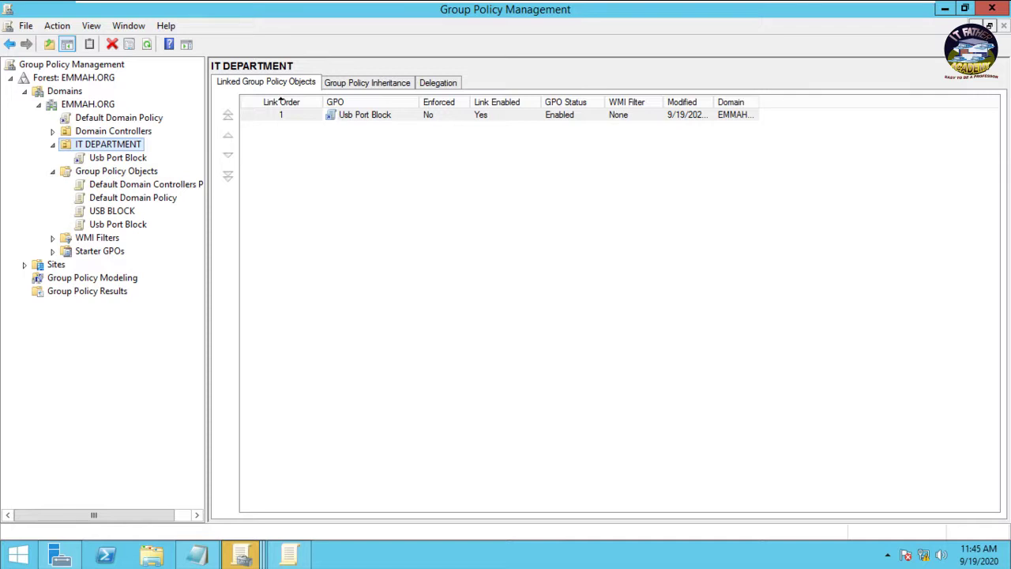
pyautogui.click(107, 157)
pyautogui.rightClick(107, 157)
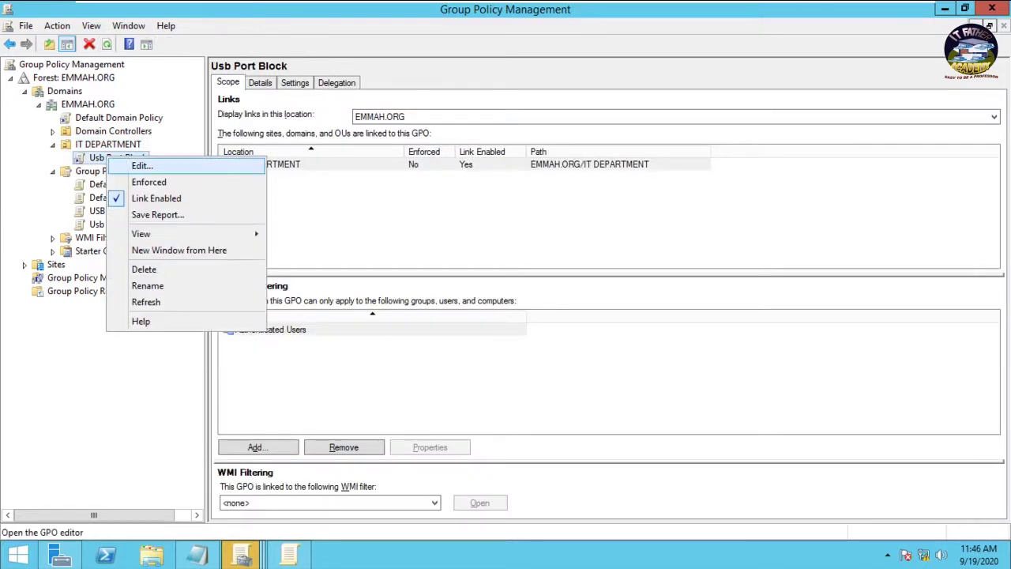
pyautogui.click(142, 166)
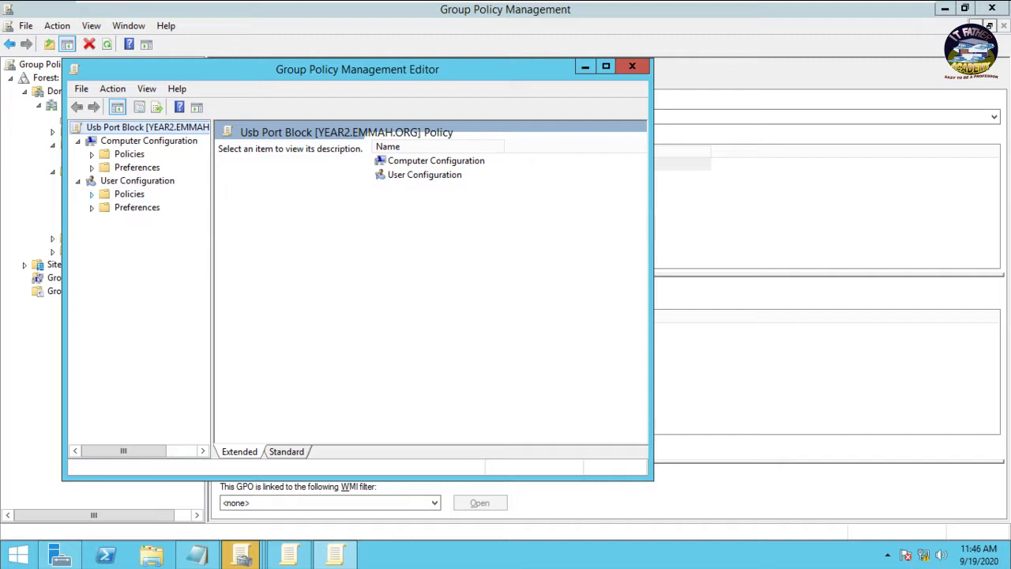
# Maximize the policy editor and go to Removable Storage Access under User Configuration, Policies, Administrative Templates, System, widening the tree
pyautogui.click(92, 195)
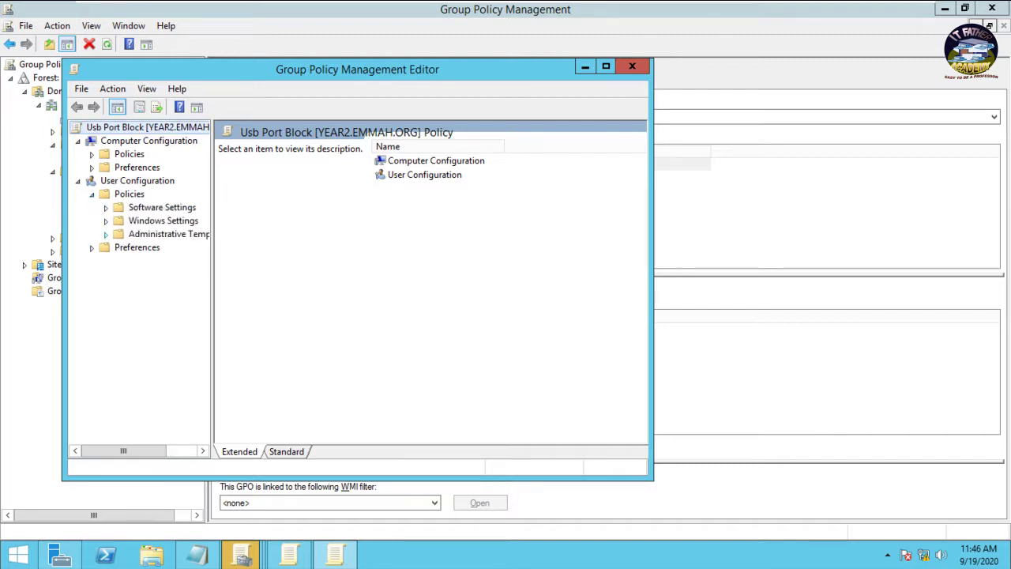
pyautogui.click(106, 234)
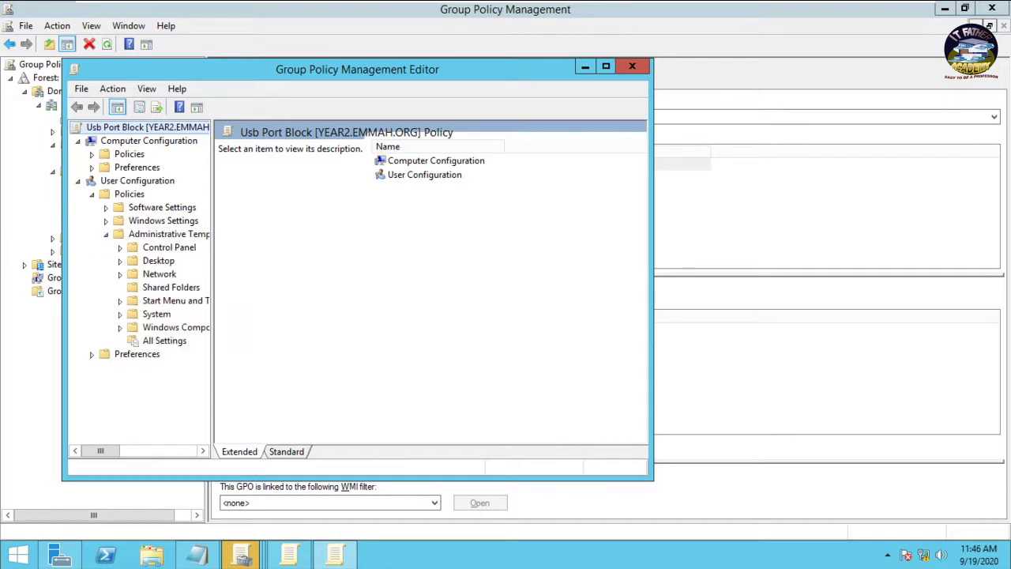
pyautogui.click(606, 66)
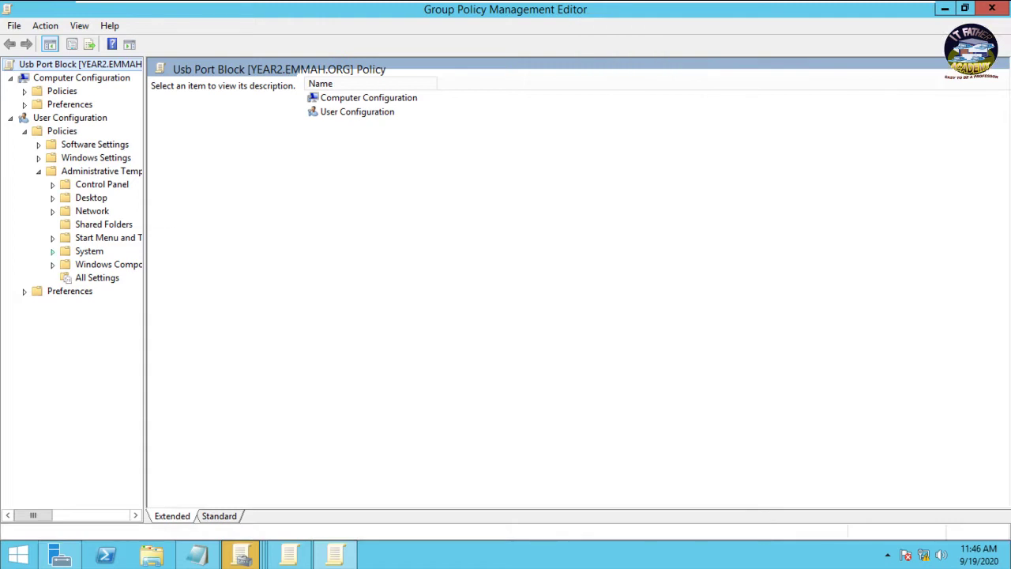
pyautogui.click(53, 251)
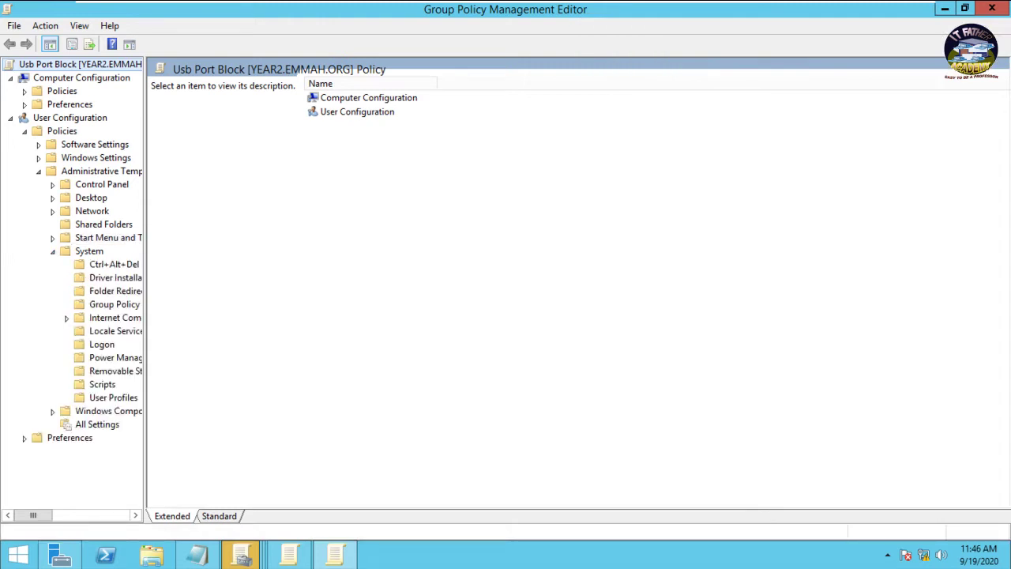
pyautogui.moveTo(144, 285); pyautogui.dragTo(198, 285)
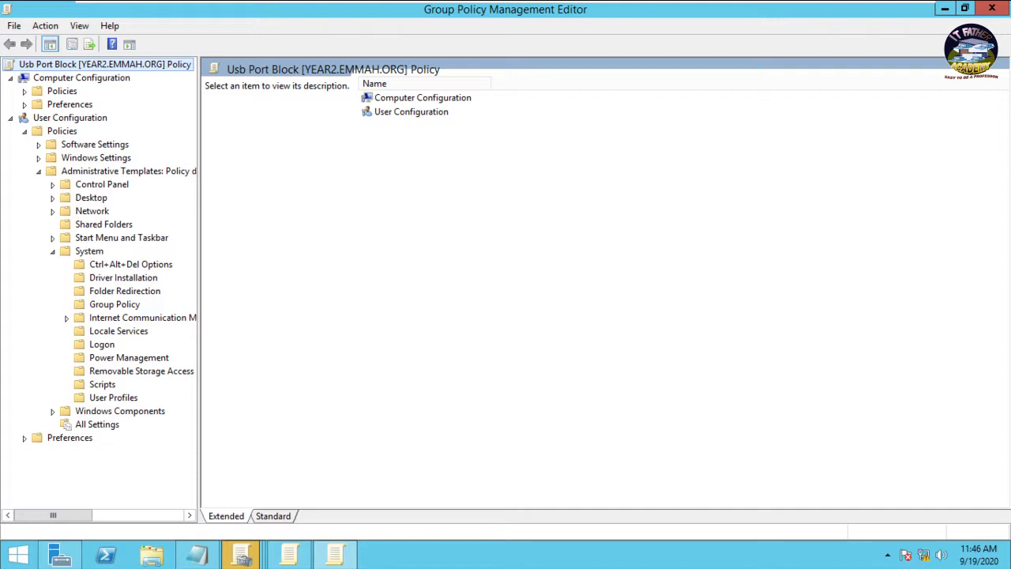
pyautogui.click(142, 372)
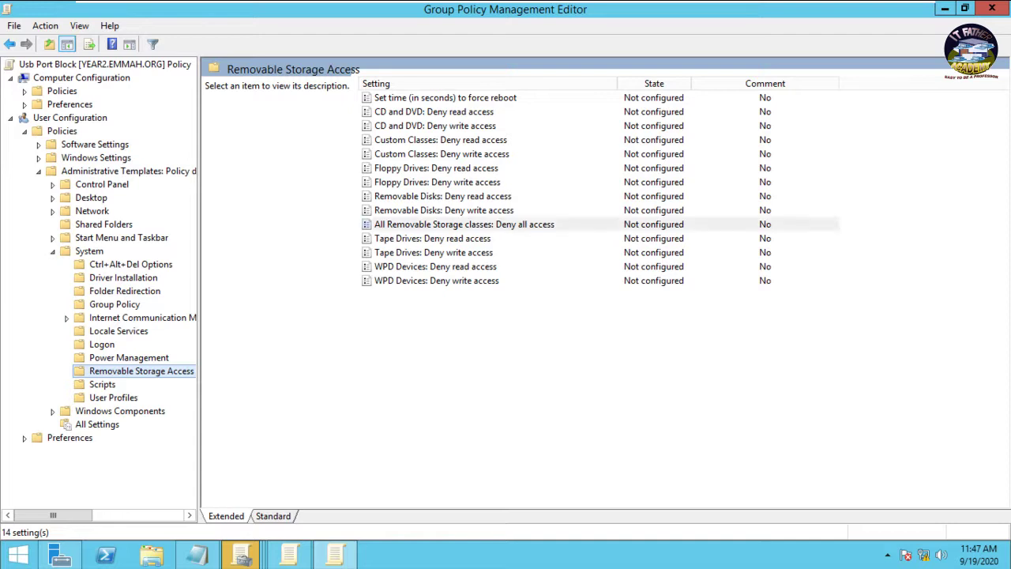
# Set the policy "All Removable Storage classes: Deny all access" to Enabled, apply it and close the policy editor
pyautogui.click(464, 225)
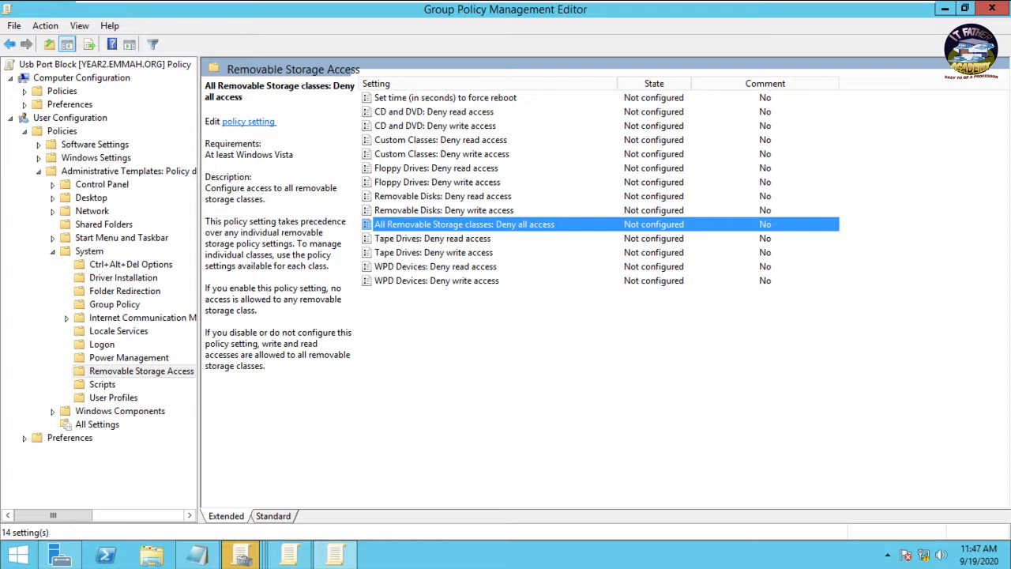
pyautogui.rightClick(677, 225)
pyautogui.click(711, 234)
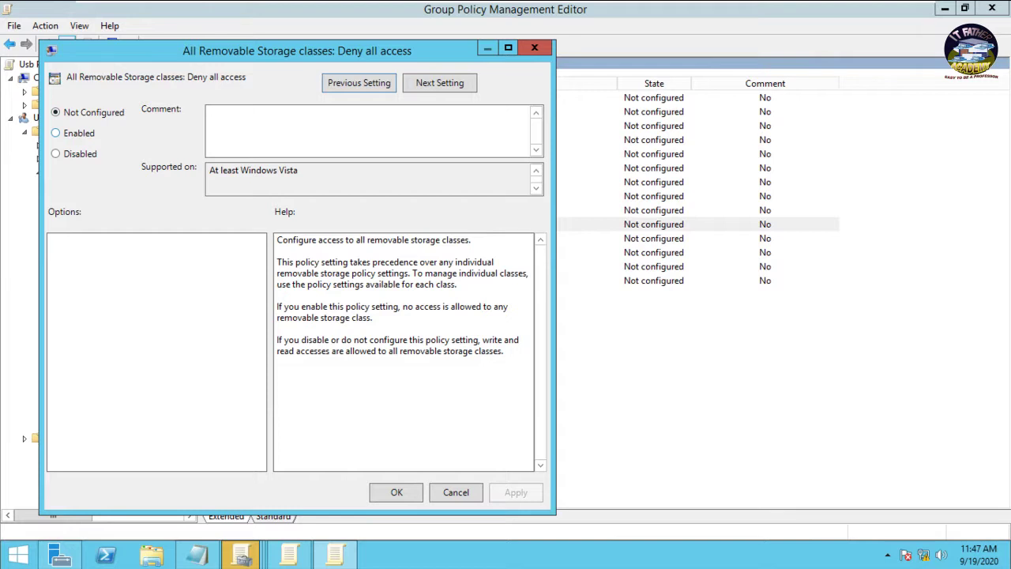
pyautogui.click(56, 133)
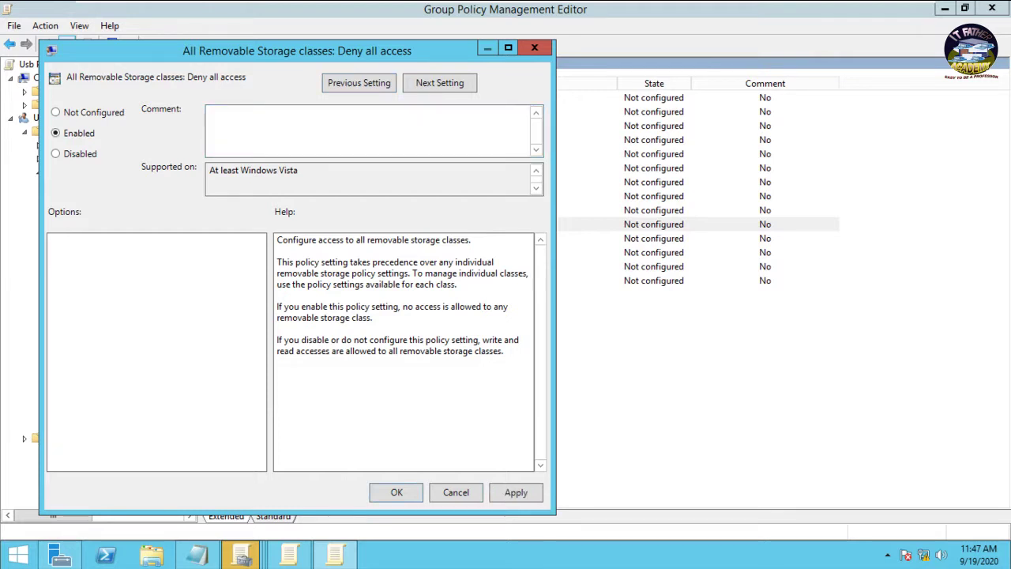
pyautogui.click(516, 492)
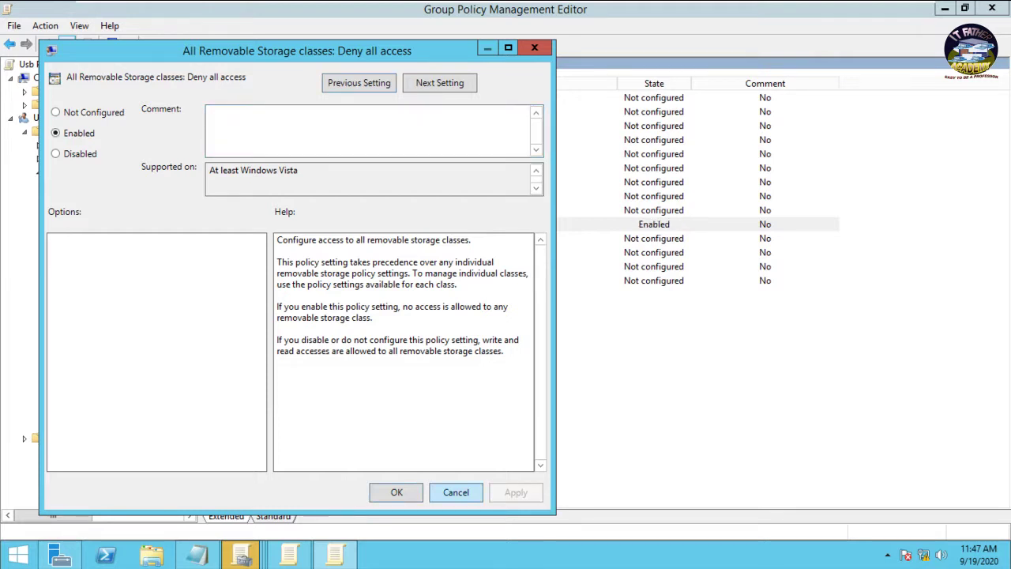
pyautogui.click(397, 492)
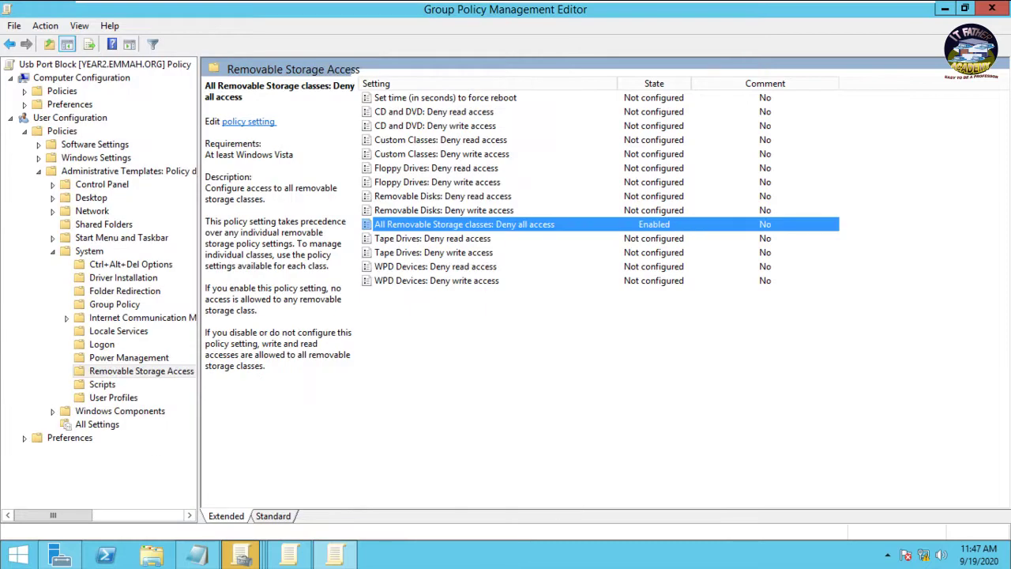
pyautogui.click(993, 8)
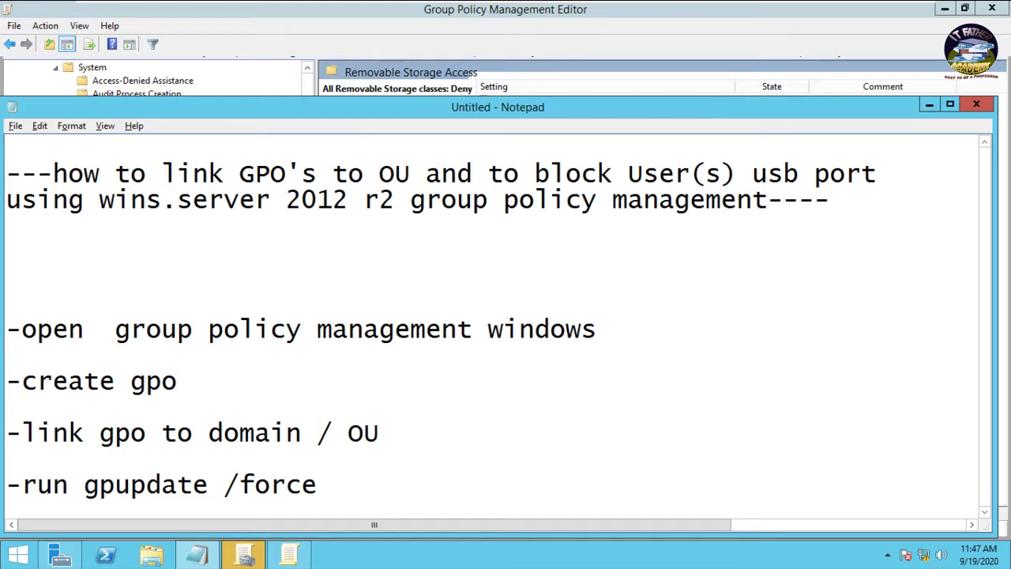
# Copy the command gpupdate /force from the Notepad notes and run it on the server
pyautogui.click(83, 486)
pyautogui.moveTo(84, 486); pyautogui.dragTo(317, 486)
pyautogui.hotkey('ctrl', 'c')
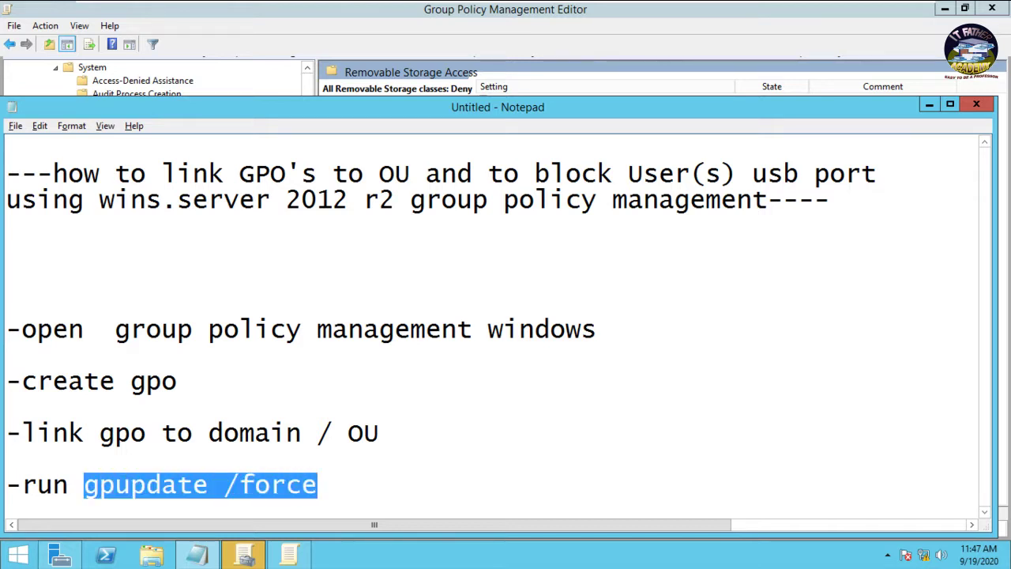
pyautogui.press('super+r')
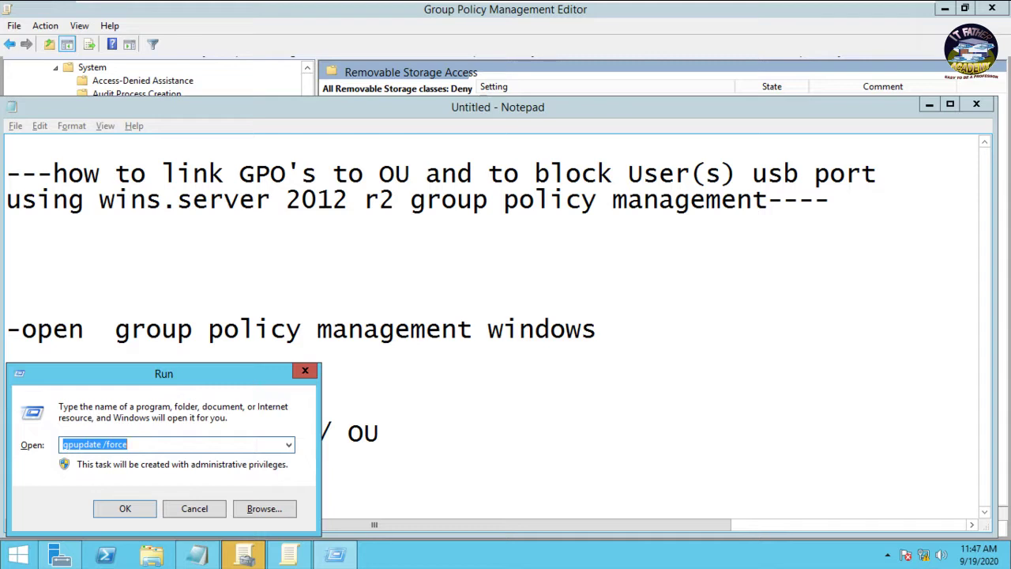
pyautogui.hotkey('ctrl', 'v')
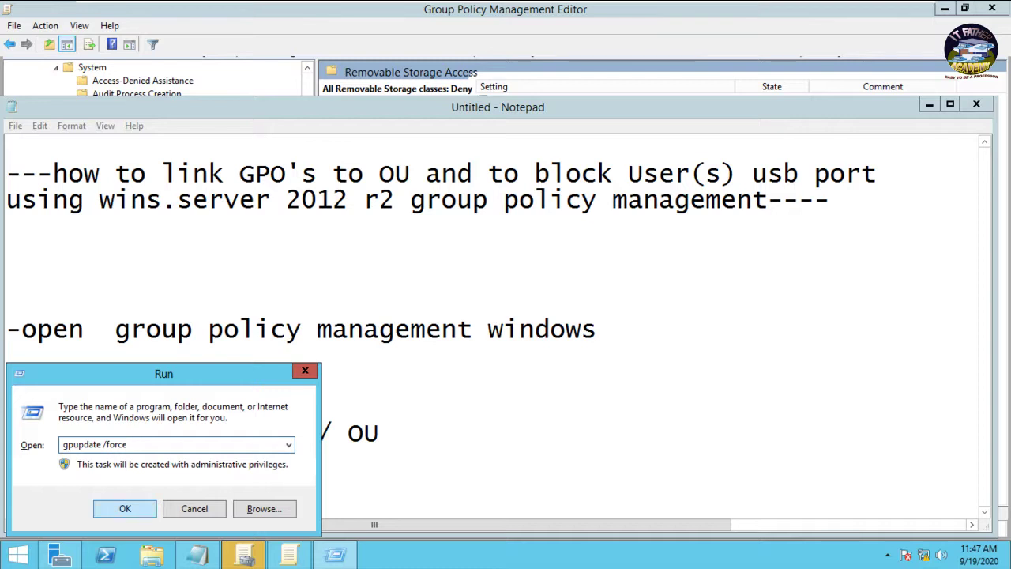
pyautogui.press('Return')
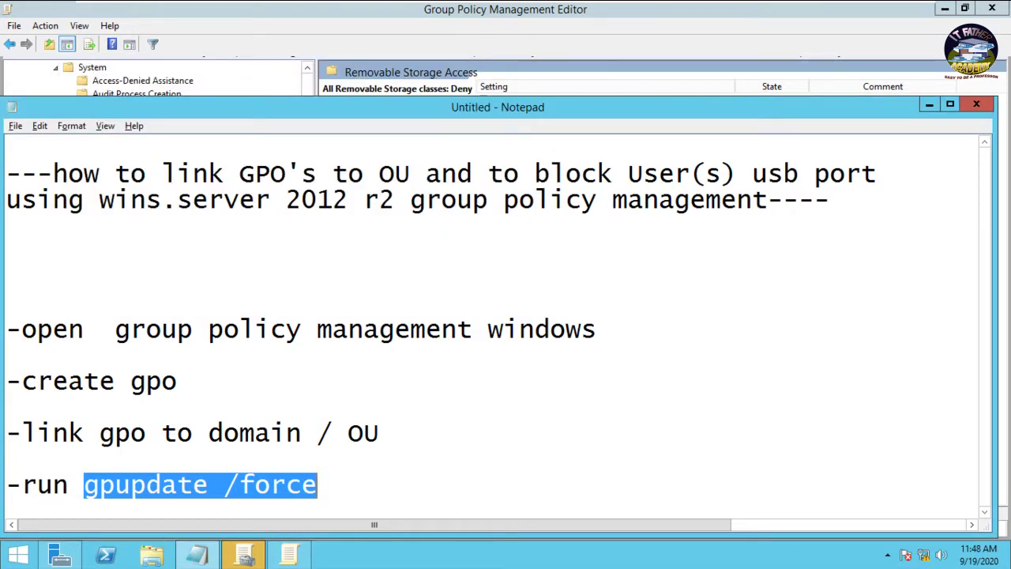
# Switch to the Windows 7 client virtual machine and run gpupdate /force there
pyautogui.moveTo(778, 1)
pyautogui.hotkey('ctrl', 'alt', 'Right')
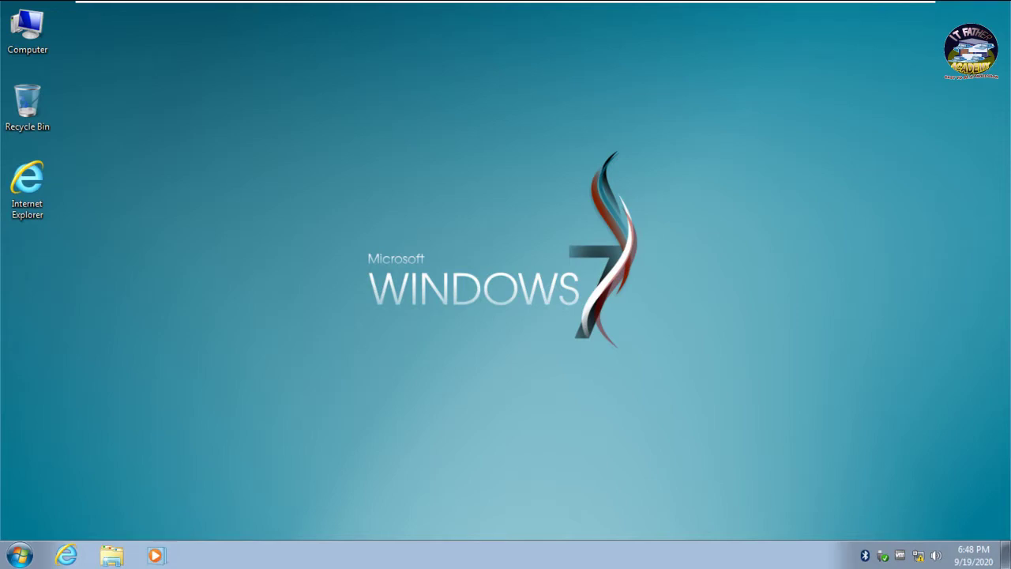
pyautogui.press('super+r')
pyautogui.press('Return')
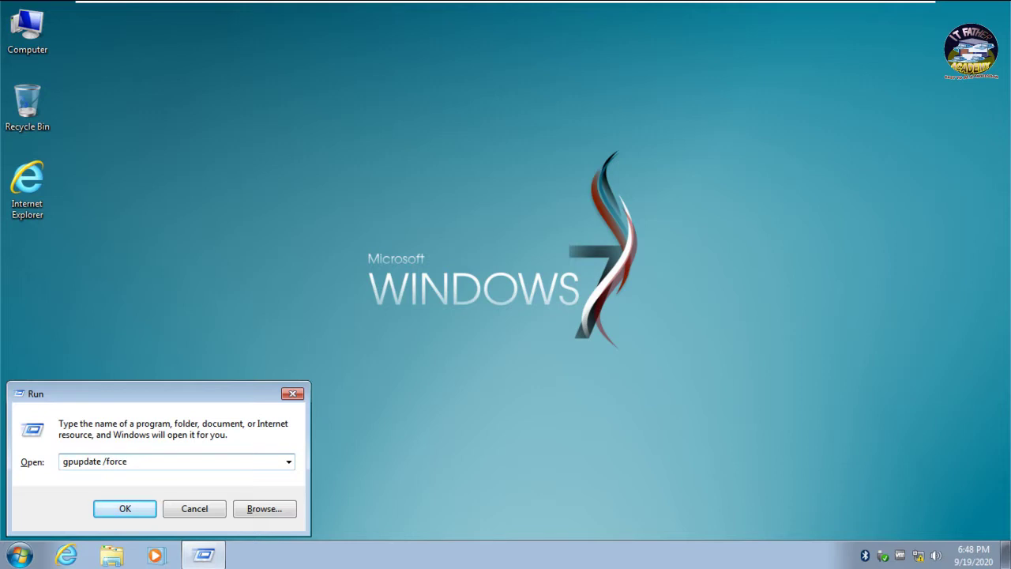
pyautogui.press('Return')
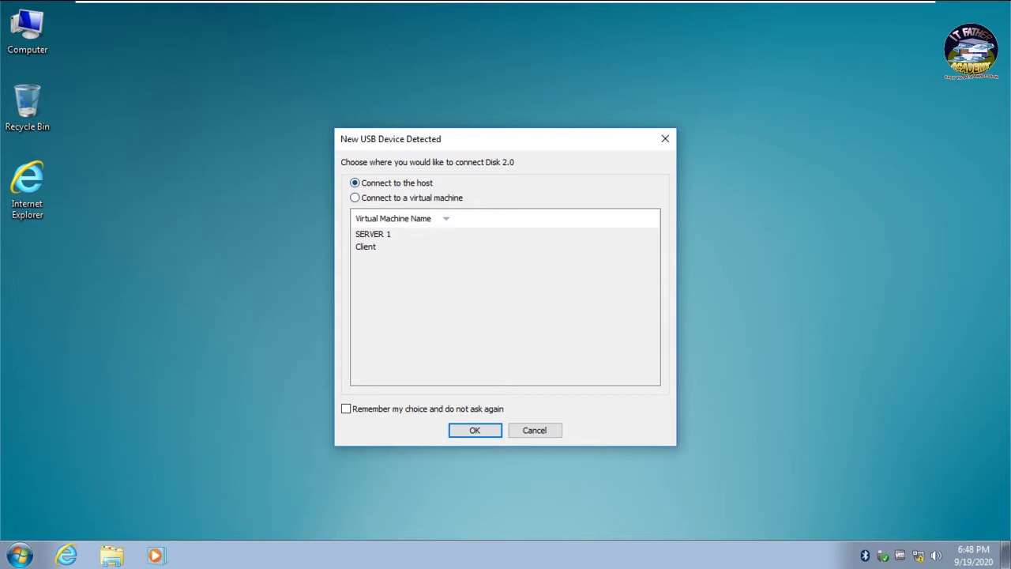
# Connect the detected USB device Disk 2.0 to the virtual machine Client and dismiss the removable devices hint
pyautogui.click(356, 197)
pyautogui.click(367, 247)
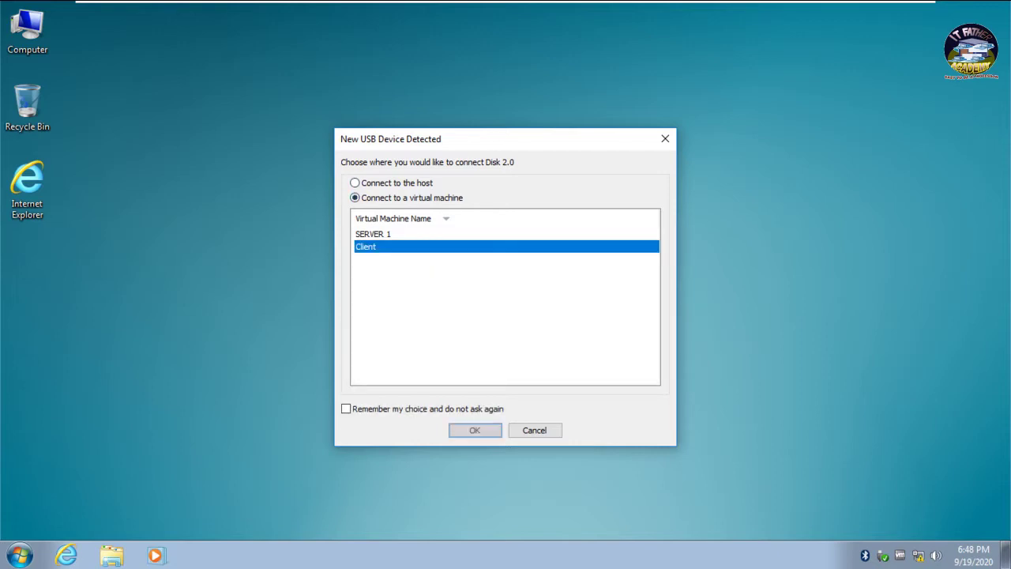
pyautogui.click(475, 430)
pyautogui.press('Return')
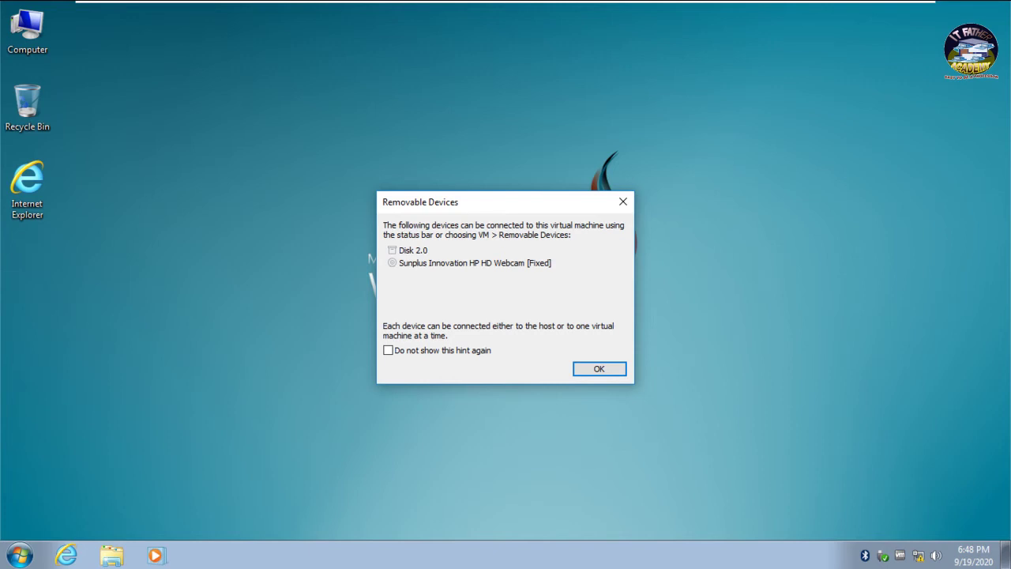
pyautogui.click(599, 369)
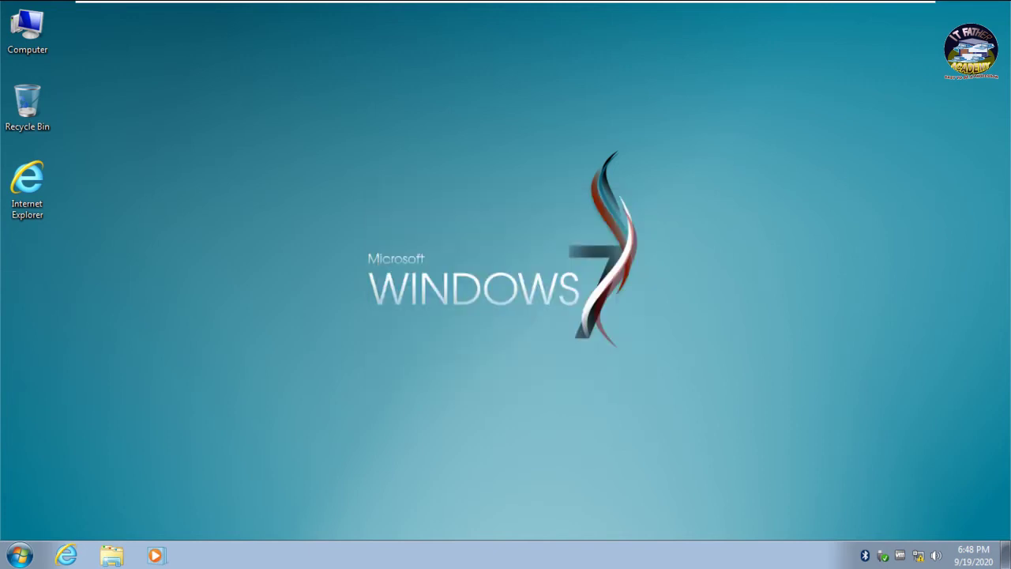
# Browse to Computer in Windows Explorer and try repeatedly to open Removable Disk (E:) to test the USB block
pyautogui.click(111, 555)
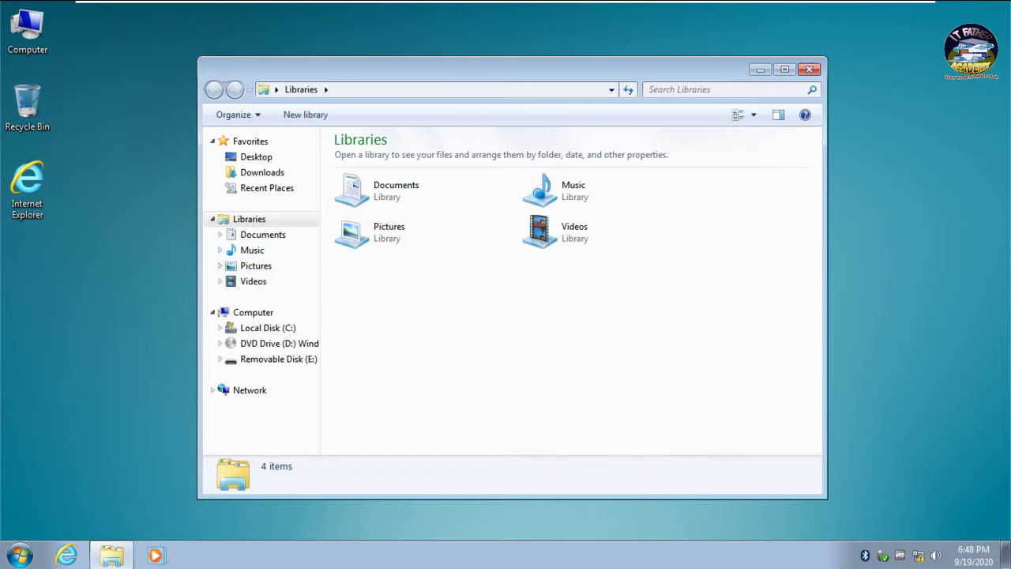
pyautogui.click(253, 313)
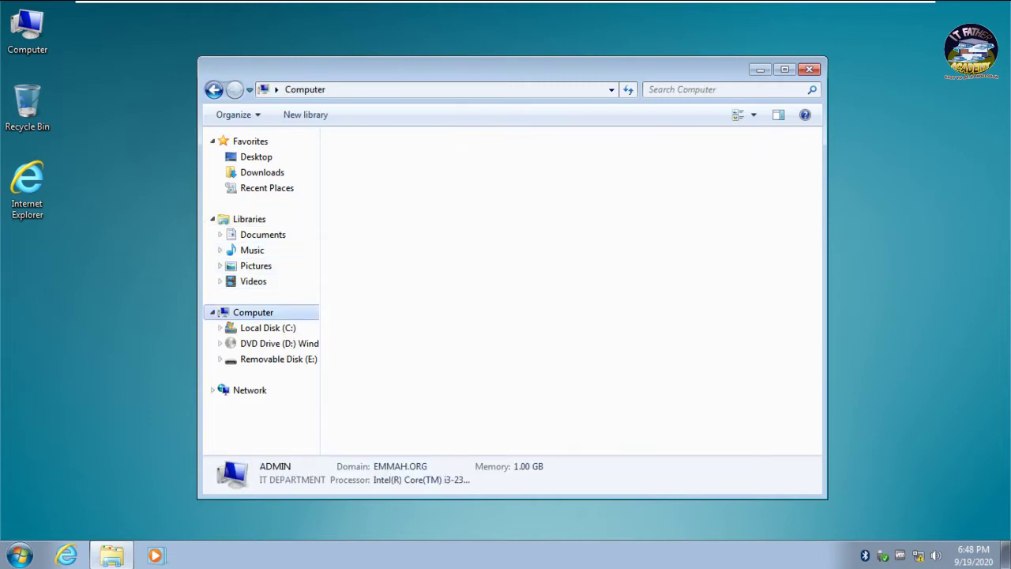
pyautogui.doubleClick(601, 233)
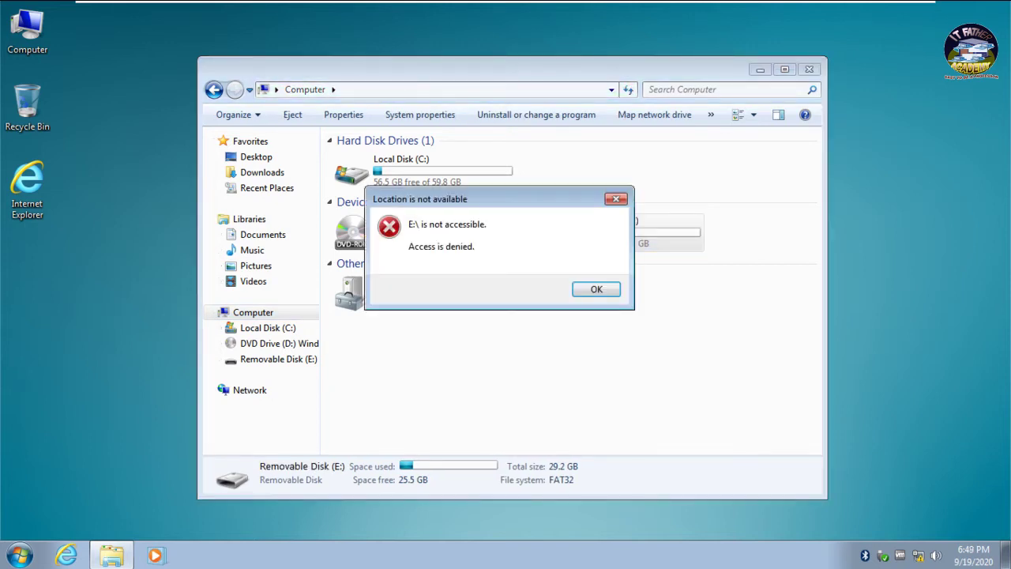
pyautogui.click(597, 289)
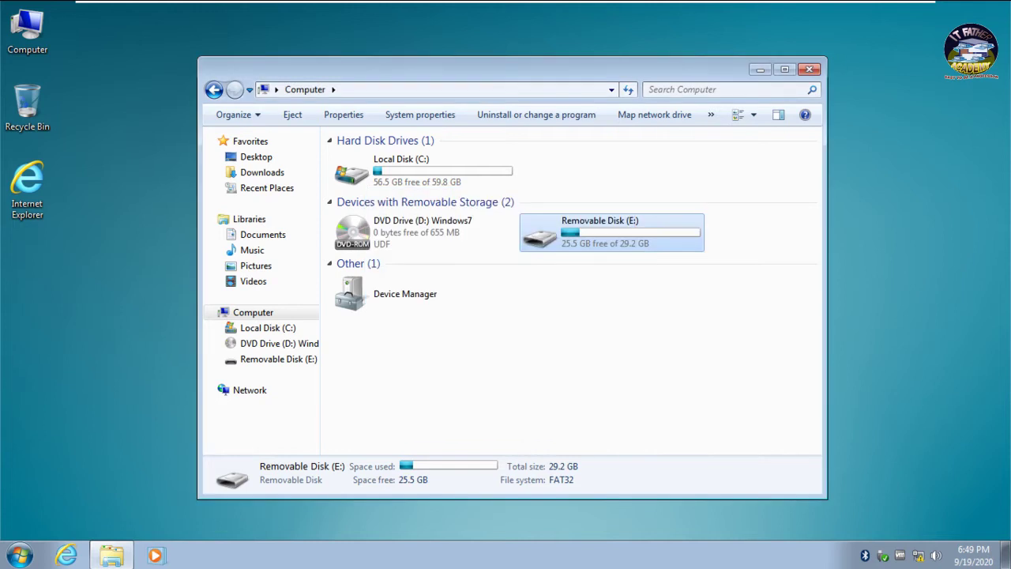
pyautogui.doubleClick(600, 233)
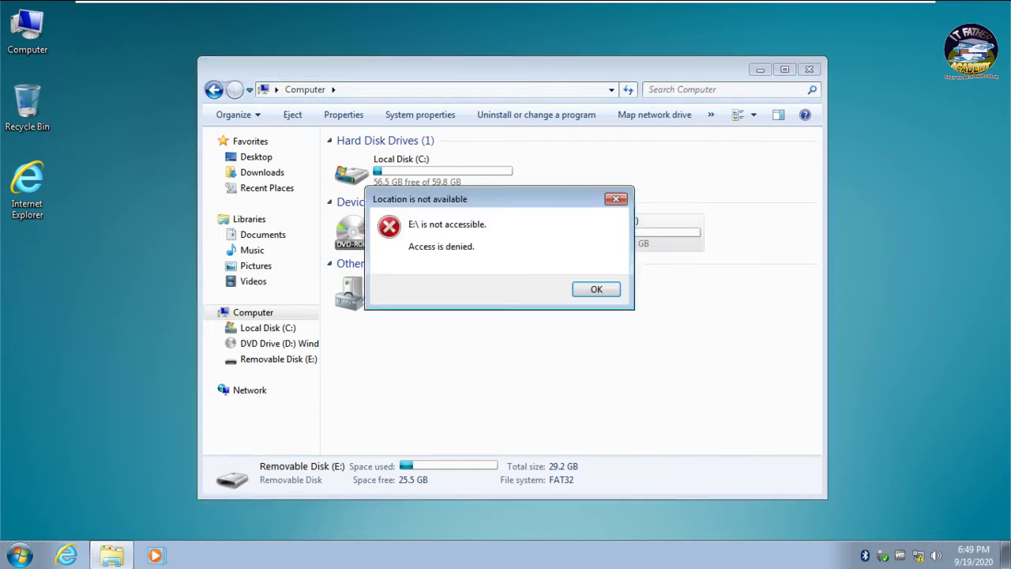
pyautogui.press('Return')
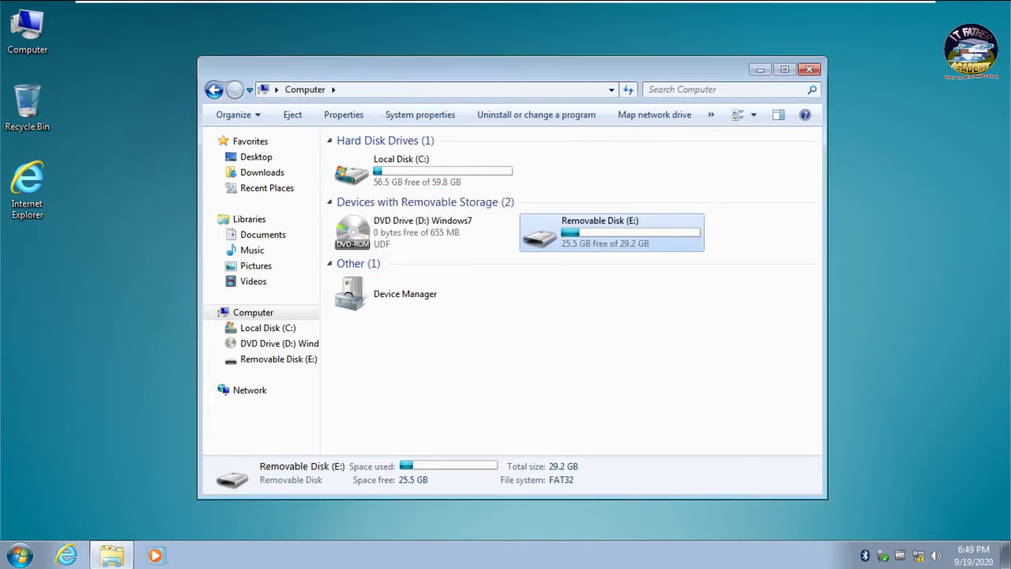
pyautogui.press('Return')
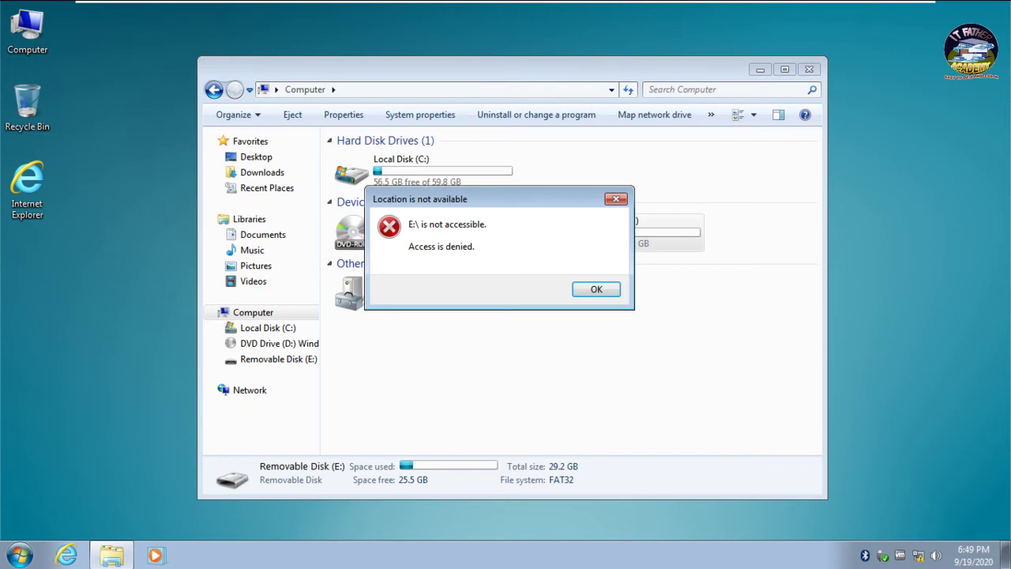